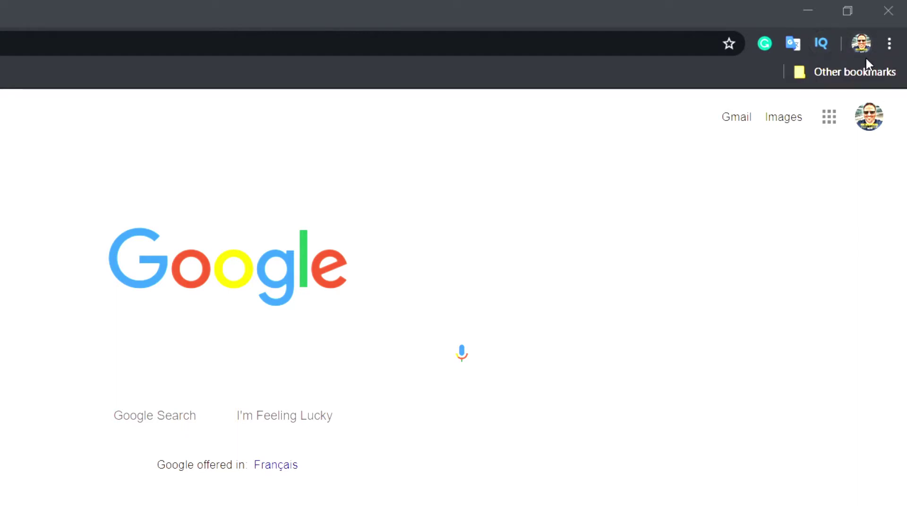
Step: Go to chrome://extensions via the menu's More tools > Extensions
click(895, 49)
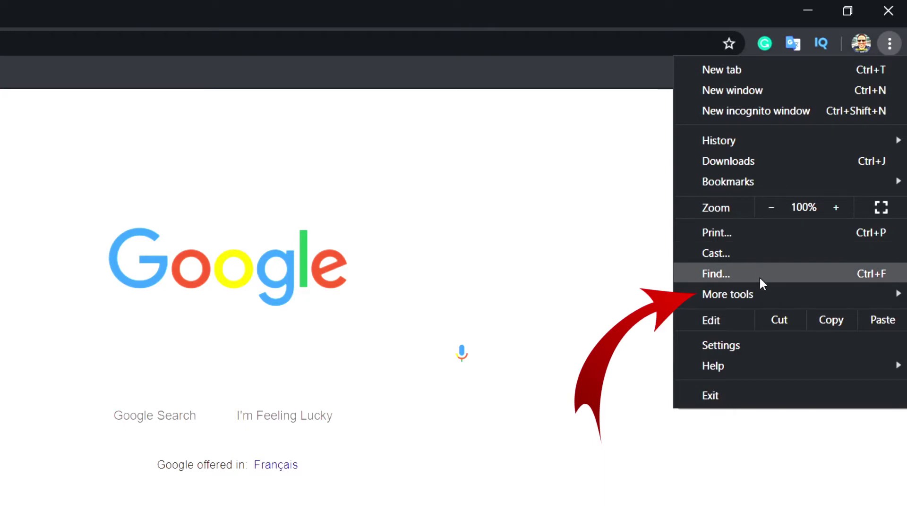
mouse_move(761, 241)
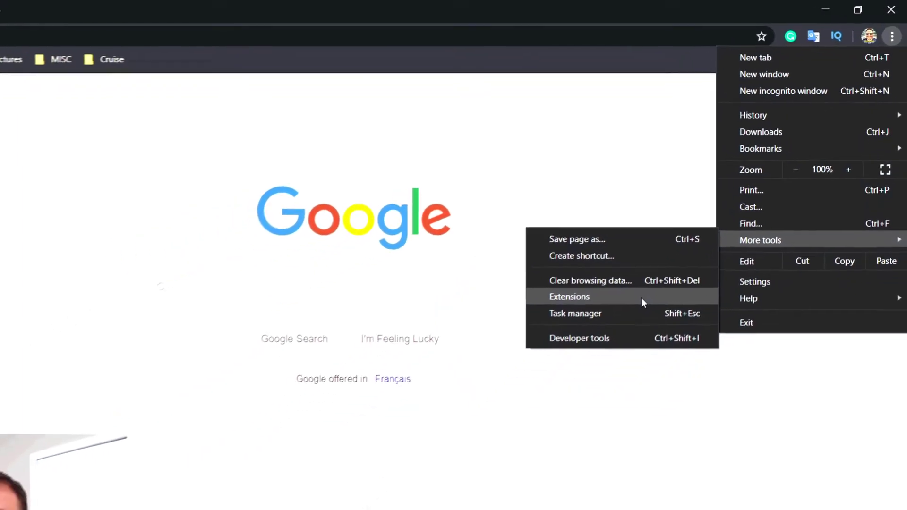
click(689, 249)
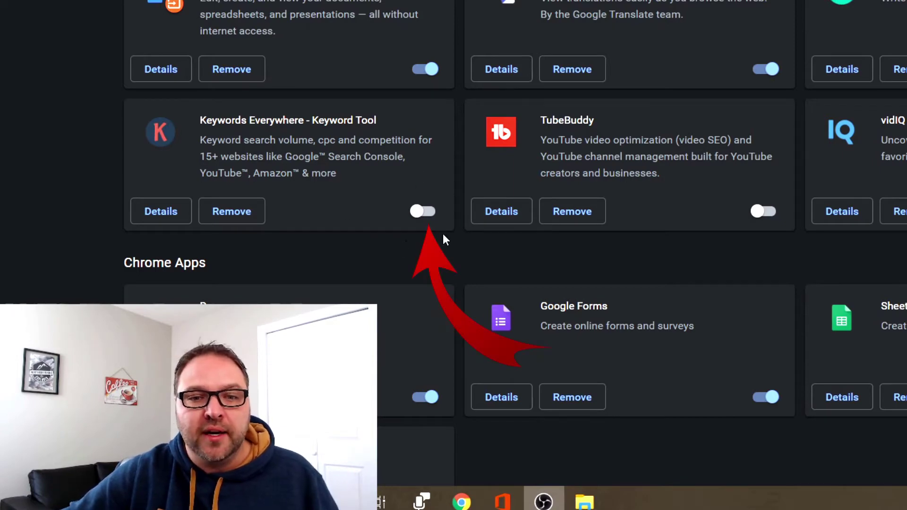
Step: Toggle Keywords Everywhere a few times, leaving it switched on
click(425, 212)
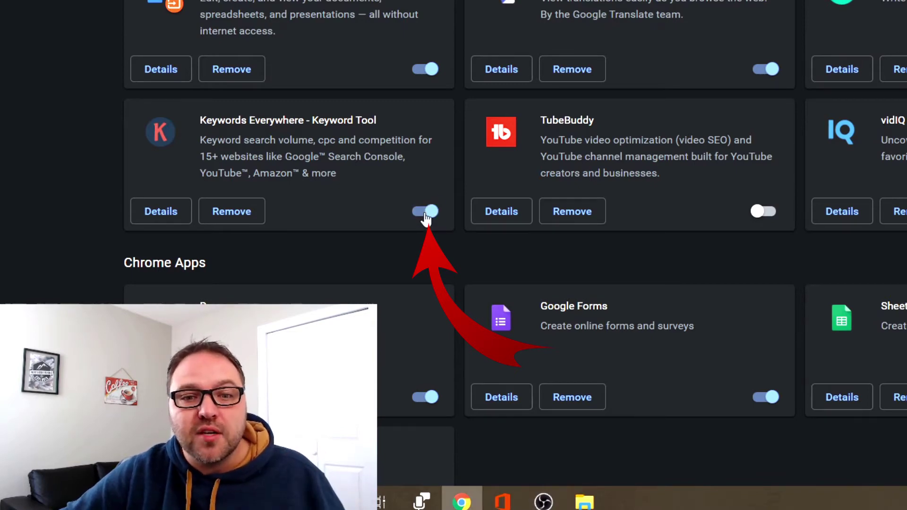
click(426, 216)
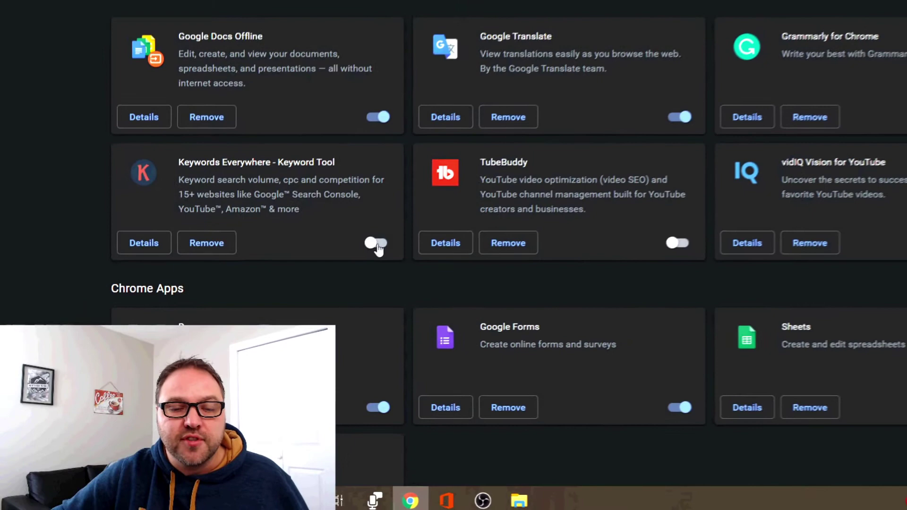
click(377, 245)
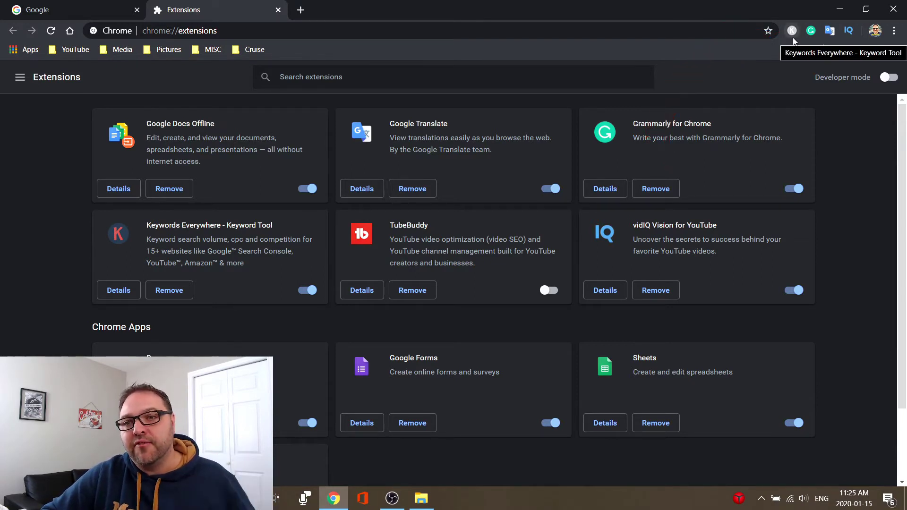
Step: Check the Keywords Everywhere toolbar popup, close it, then switch the extension off
click(792, 31)
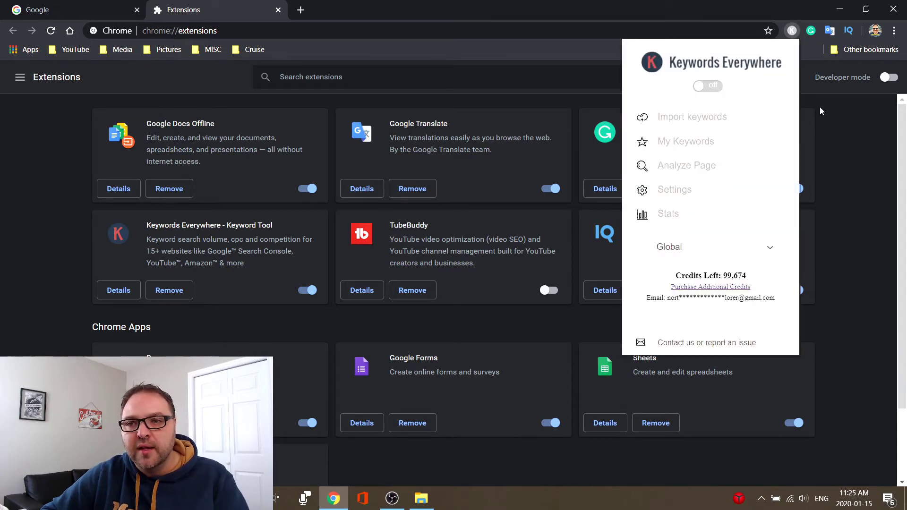
click(845, 125)
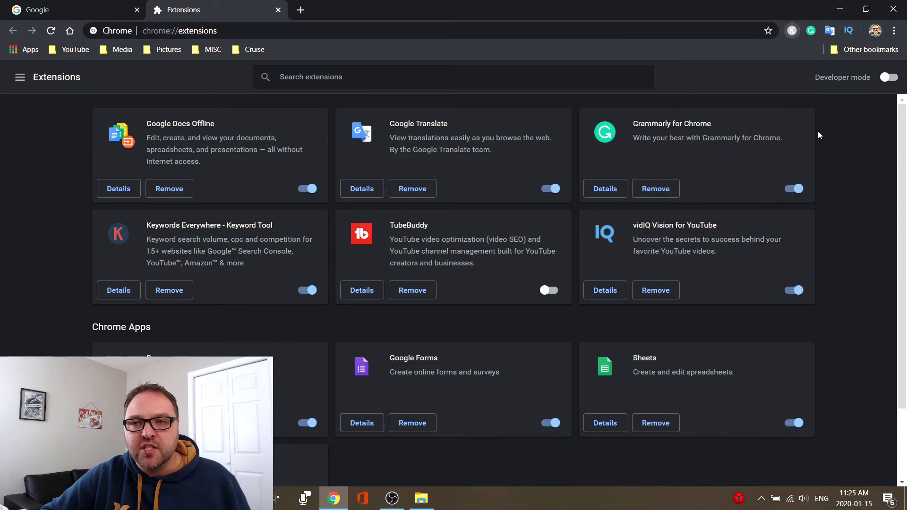
click(307, 291)
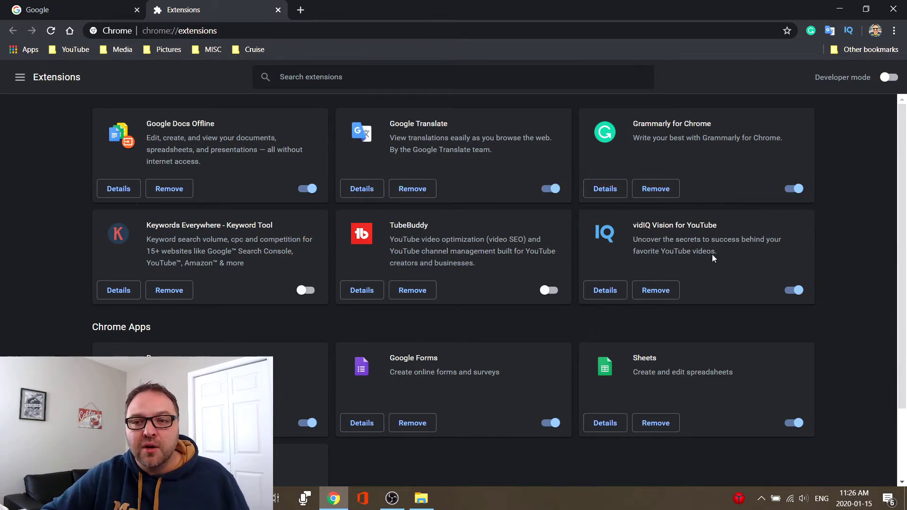
Step: Switch vidIQ Vision for YouTube off and TubeBuddy on
click(793, 291)
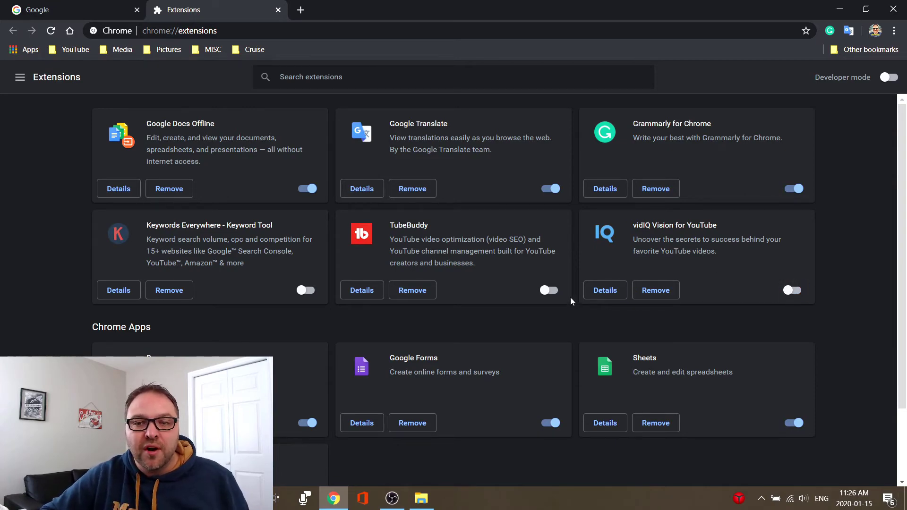
click(553, 291)
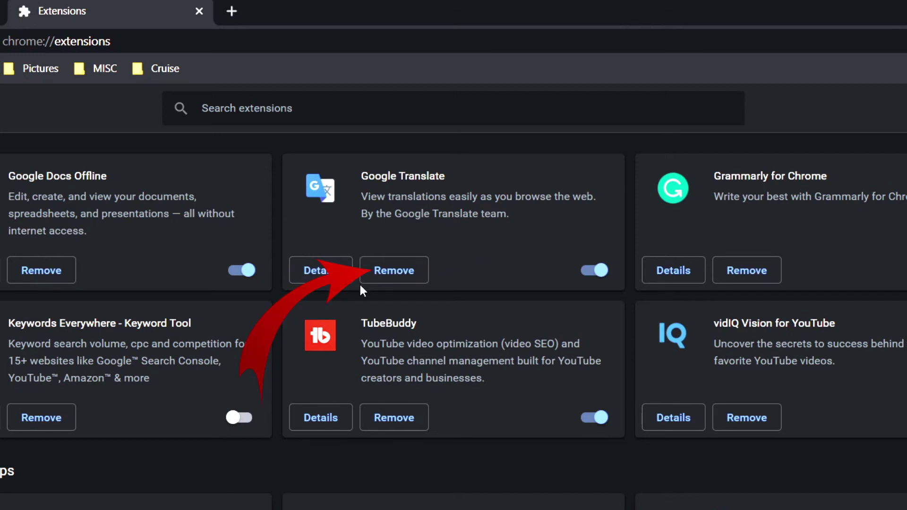
Step: Remove the Google Translate extension and confirm the removal
click(401, 279)
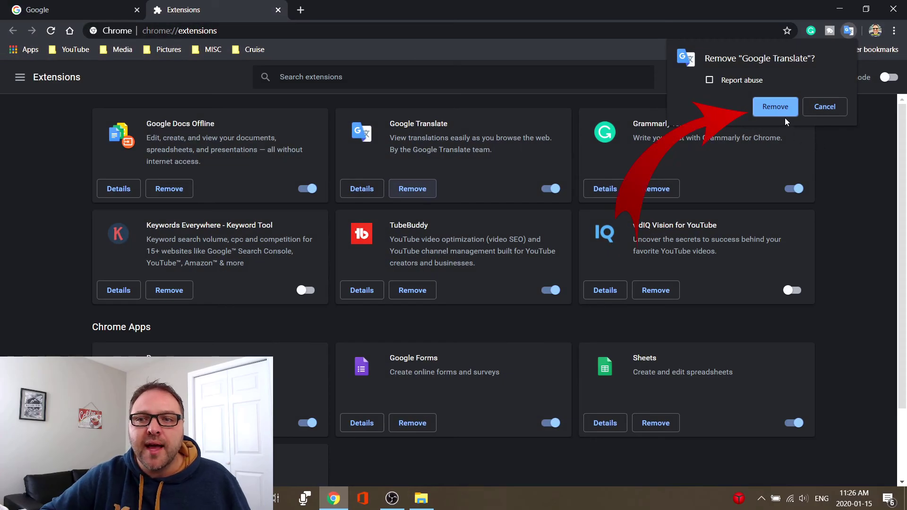
click(781, 108)
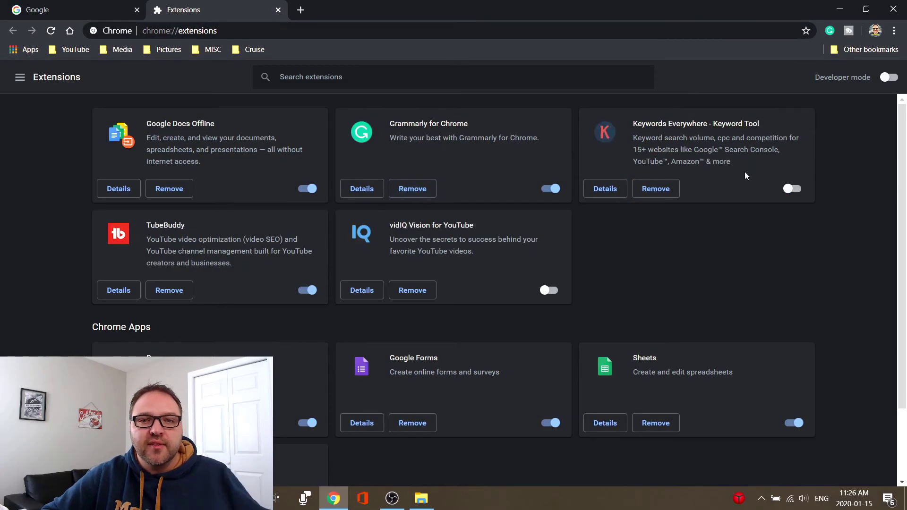